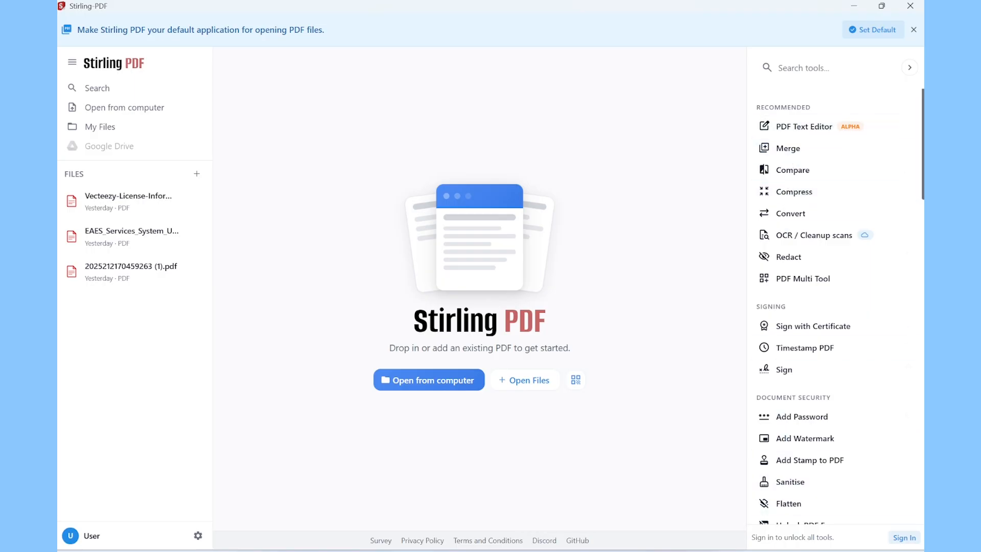
- Look through the full list of available PDF tools, from the recommended ones to the developer tools
{"action": "scroll", "coordinate": [833, 307], "scroll_direction": "down", "scroll_amount": 15}
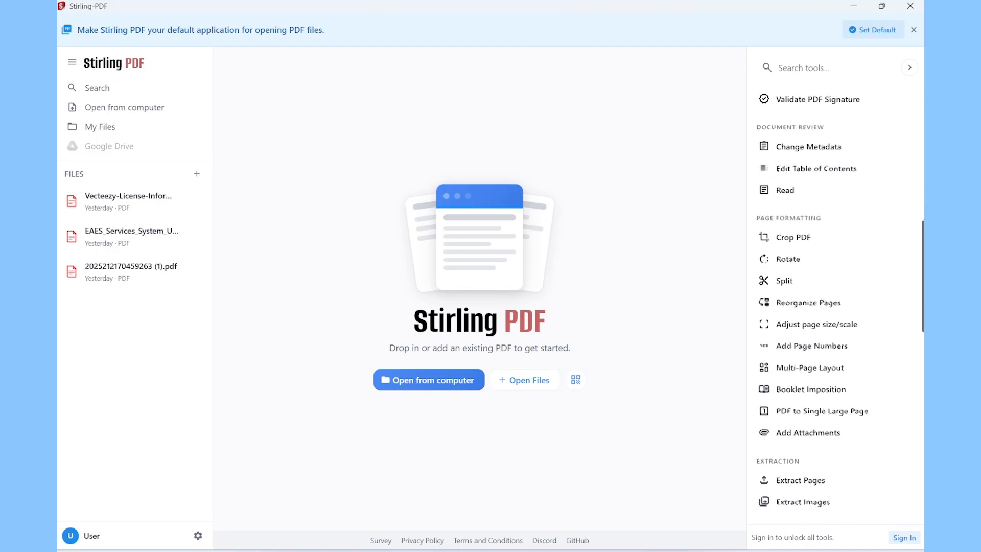
{"action": "scroll", "coordinate": [832, 306], "scroll_direction": "down", "scroll_amount": 3}
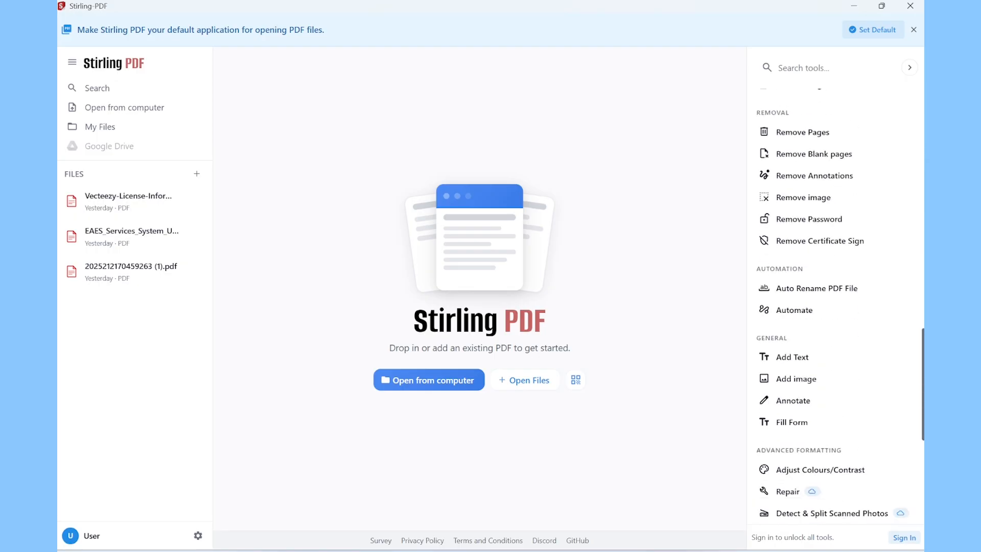
{"action": "scroll", "coordinate": [833, 306], "scroll_direction": "down", "scroll_amount": 6}
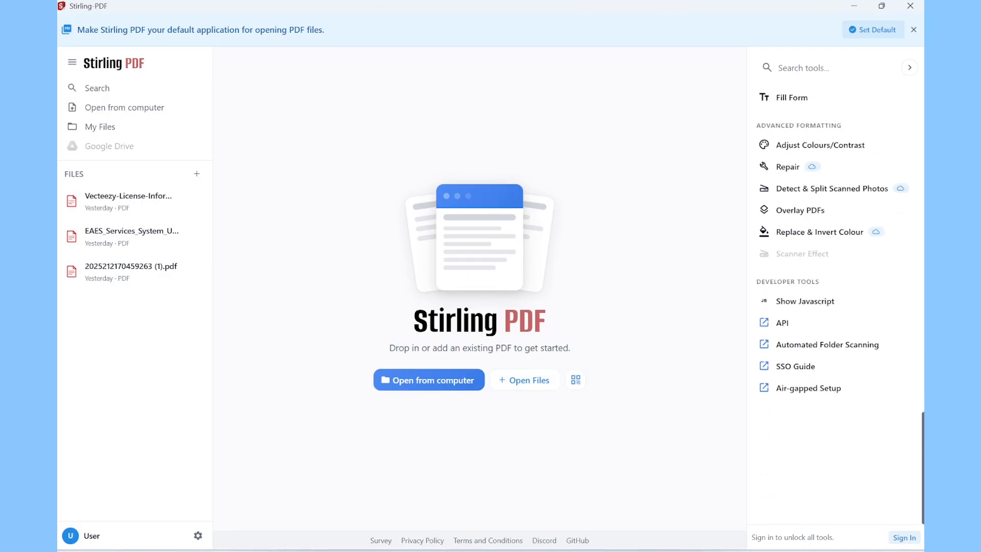
{"action": "scroll", "coordinate": [798, 155], "scroll_direction": "up", "scroll_amount": 20}
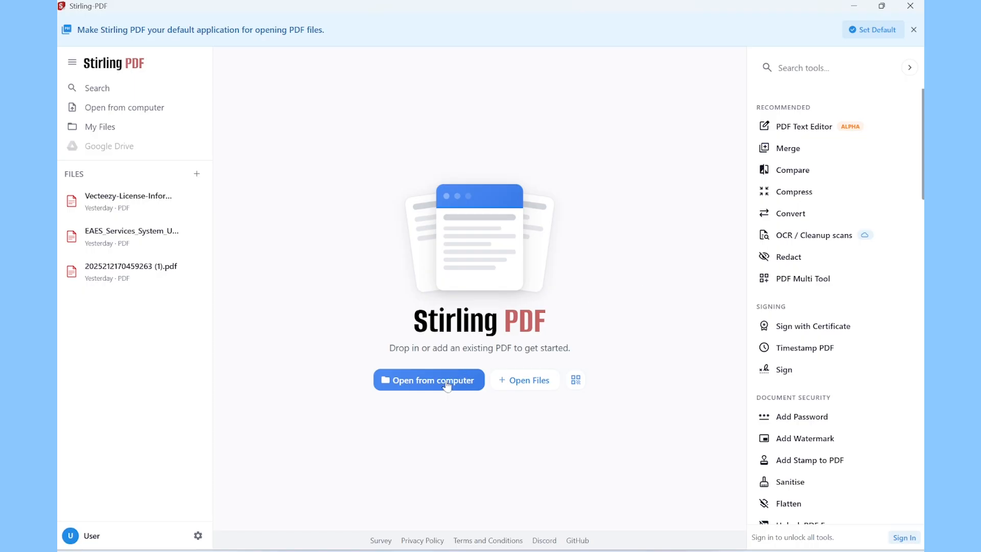
- Open all three PDFs from the Merge Multiple PDFs folder on the computer
{"action": "left_click", "coordinate": [426, 387]}
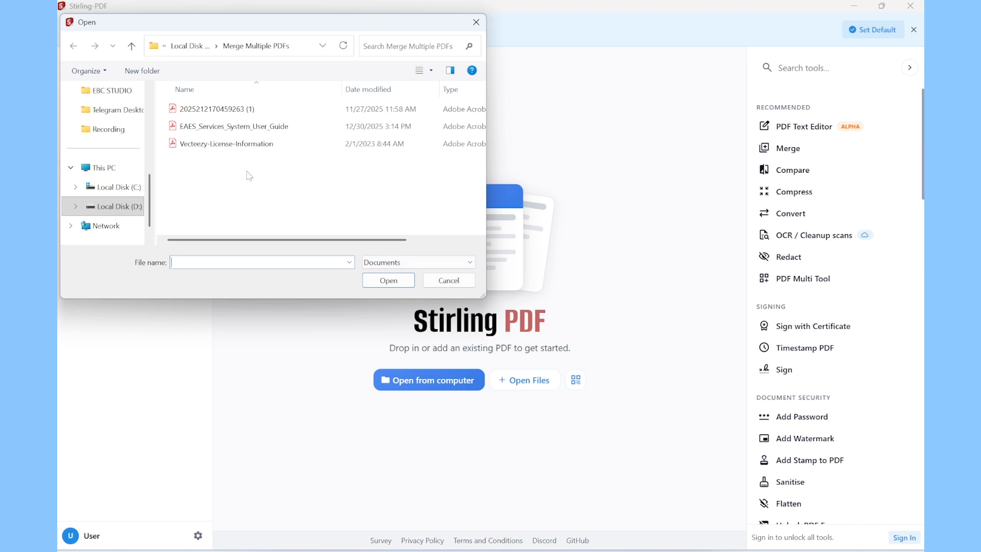
{"action": "left_click_drag", "start_coordinate": [223, 184], "coordinate": [236, 111]}
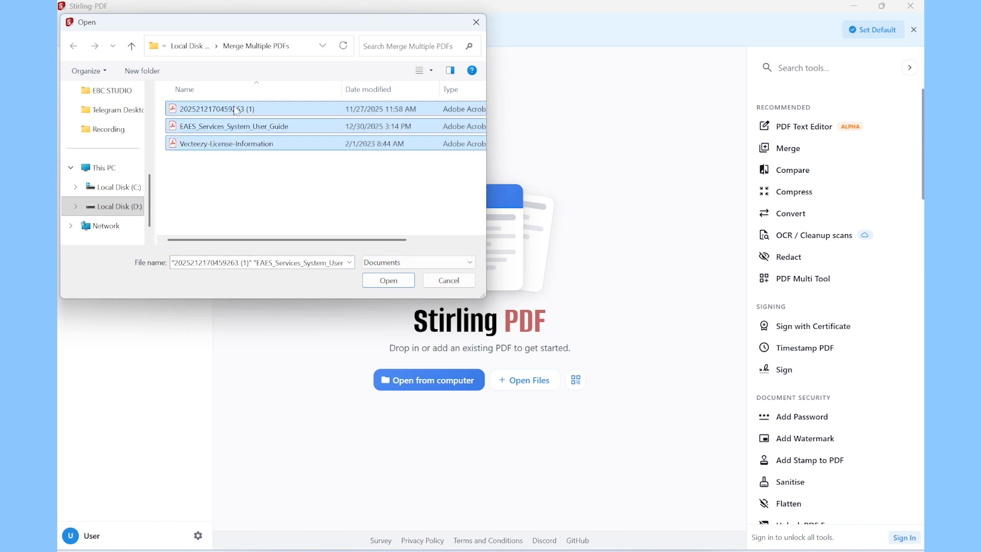
{"action": "left_click", "coordinate": [389, 280]}
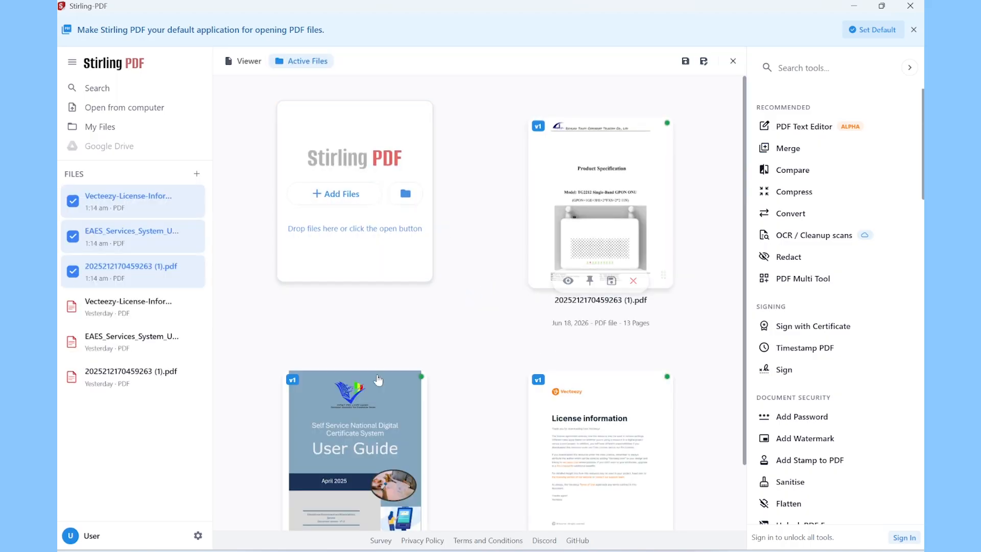
{"action": "mouse_move", "coordinate": [574, 283]}
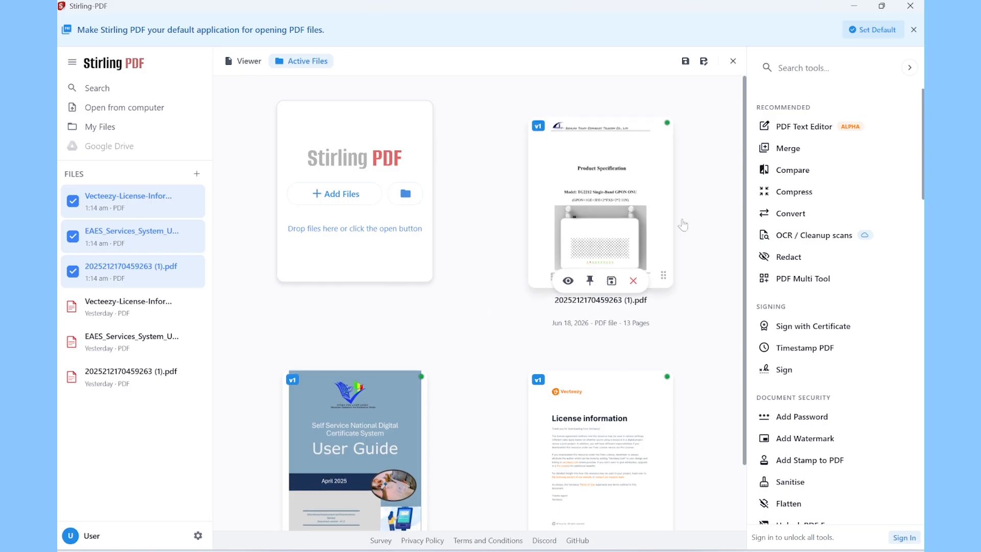
- Set up a merge of the three open files with File Name as the sort criterion
{"action": "left_click", "coordinate": [782, 153]}
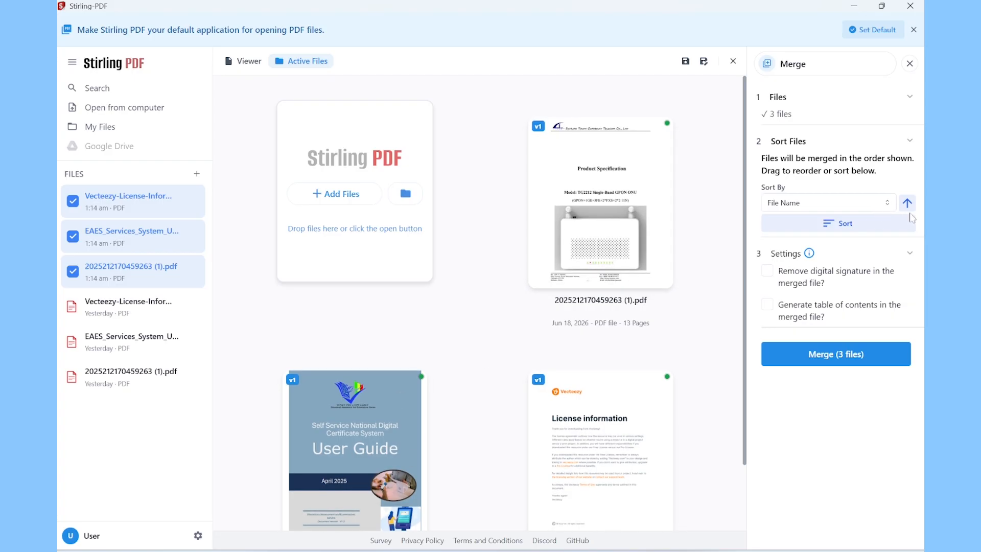
{"action": "left_click", "coordinate": [887, 205]}
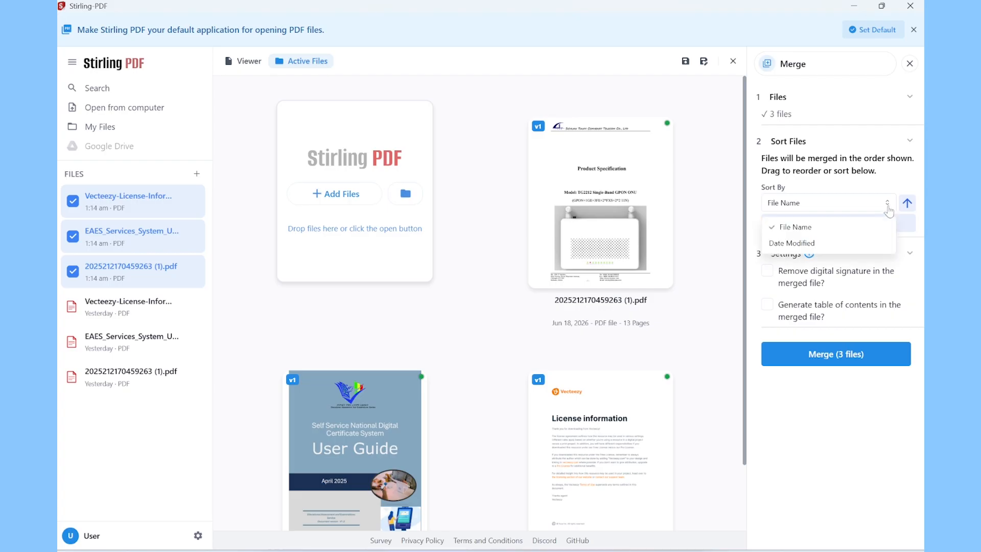
{"action": "left_click", "coordinate": [812, 244]}
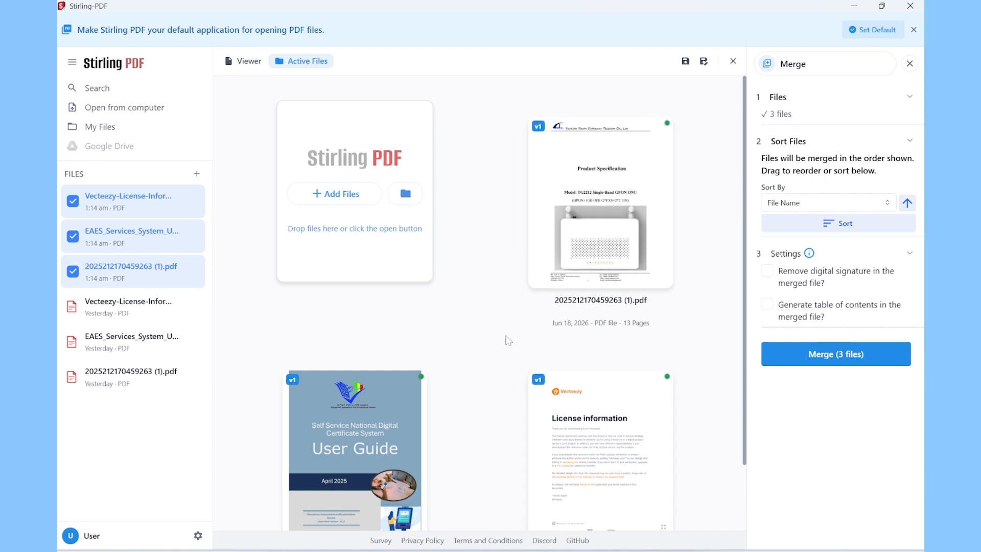
{"action": "mouse_move", "coordinate": [562, 282]}
{"action": "mouse_move", "coordinate": [131, 195]}
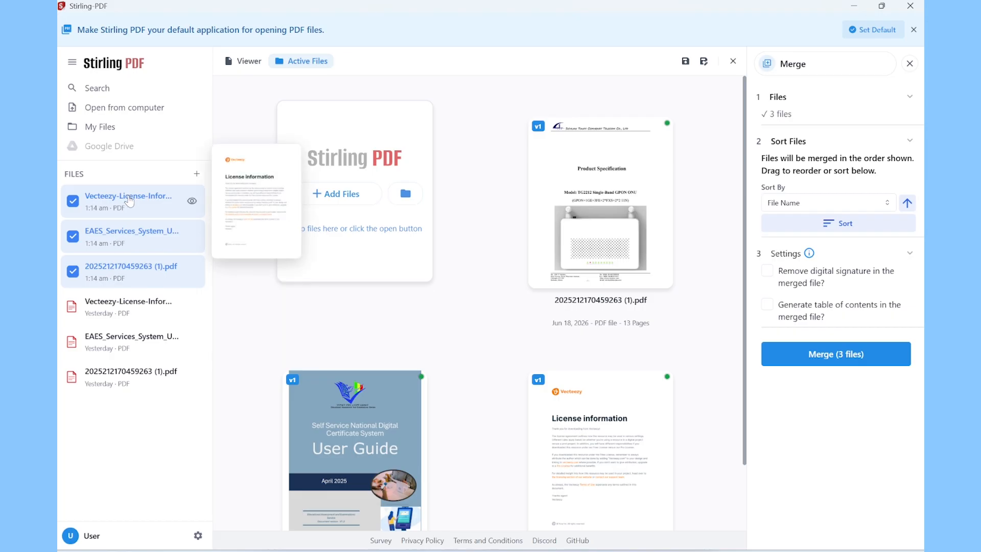
{"action": "mouse_move", "coordinate": [138, 275]}
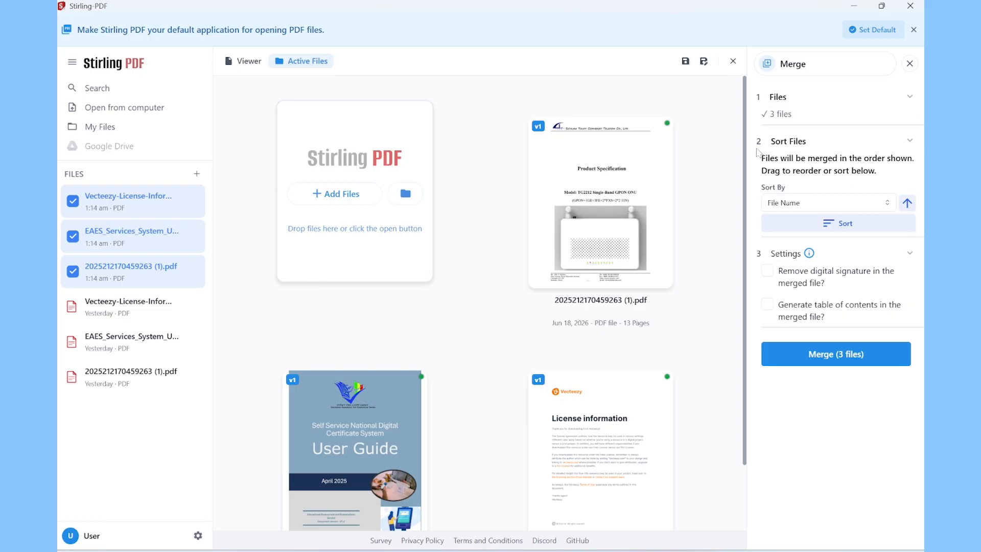
{"action": "left_click", "coordinate": [794, 205]}
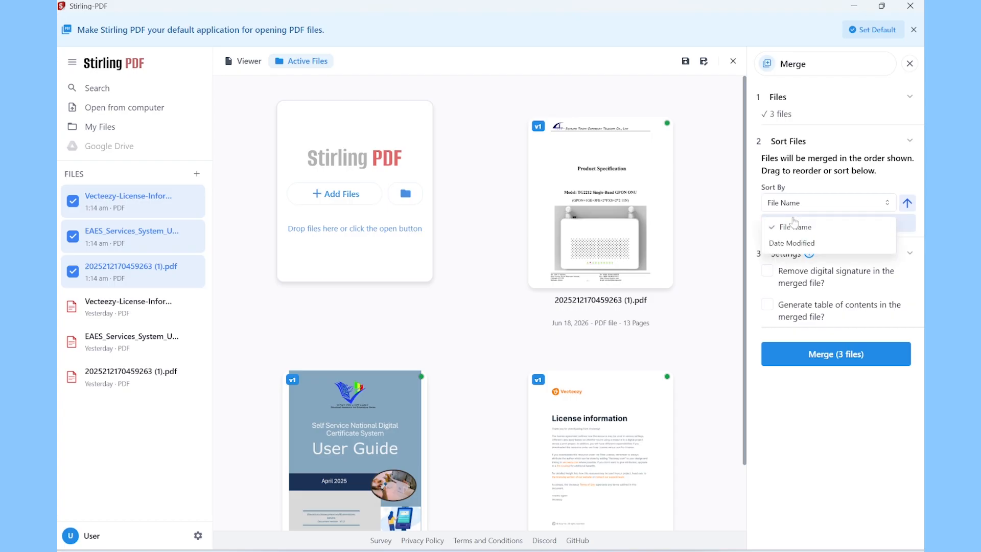
{"action": "left_click", "coordinate": [787, 226]}
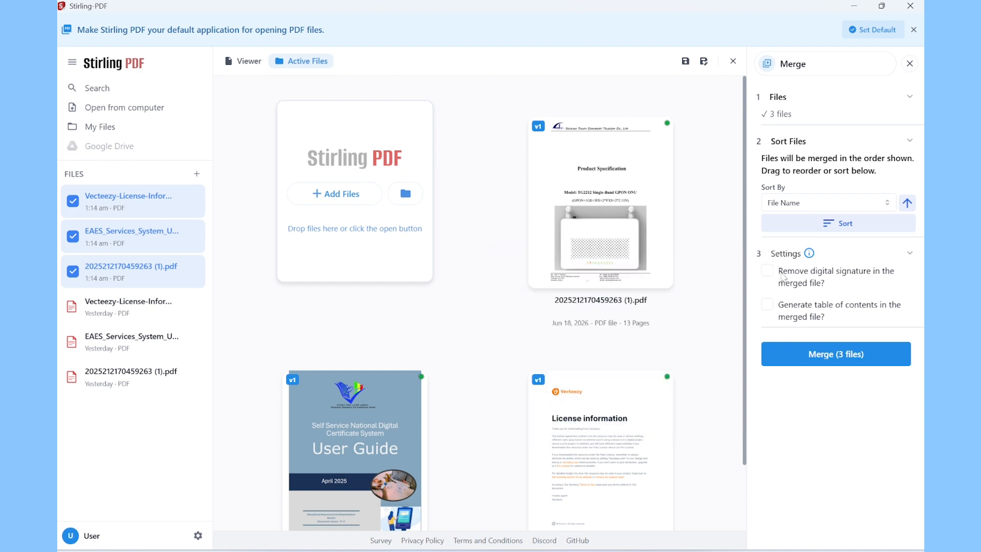
- Merge the three files without digital signature removal or a generated table of contents
{"action": "double_click", "coordinate": [842, 273]}
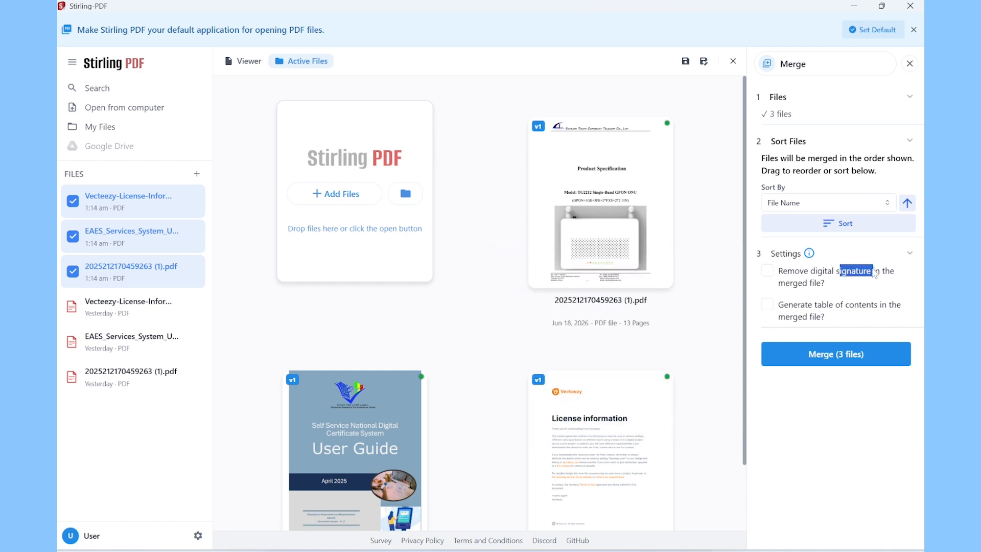
{"action": "left_click", "coordinate": [806, 284]}
{"action": "left_click", "coordinate": [772, 279]}
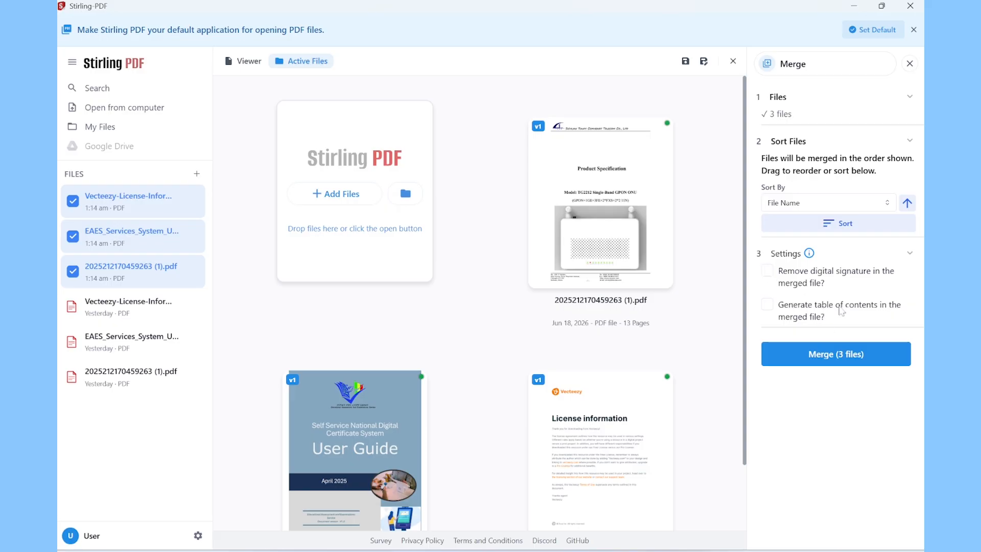
{"action": "mouse_move", "coordinate": [612, 287]}
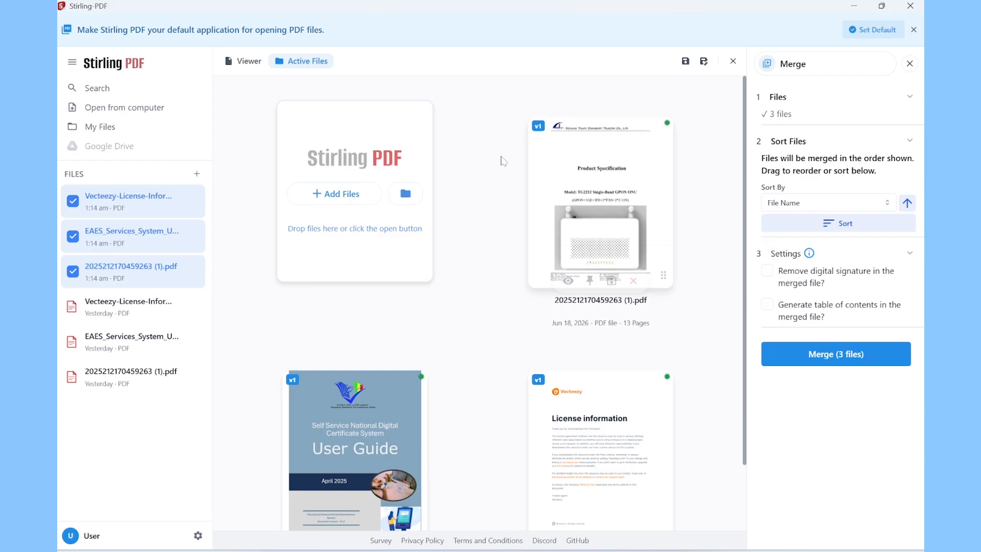
{"action": "left_click", "coordinate": [821, 352]}
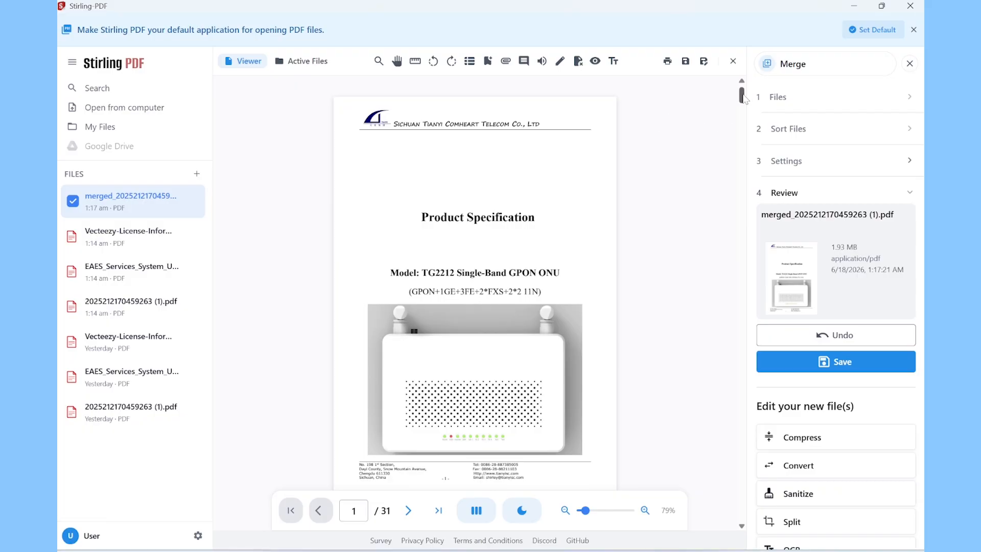
- Review the opening pages of the merged document and return to its first page
{"action": "scroll", "coordinate": [744, 98], "scroll_direction": "down", "scroll_amount": 5}
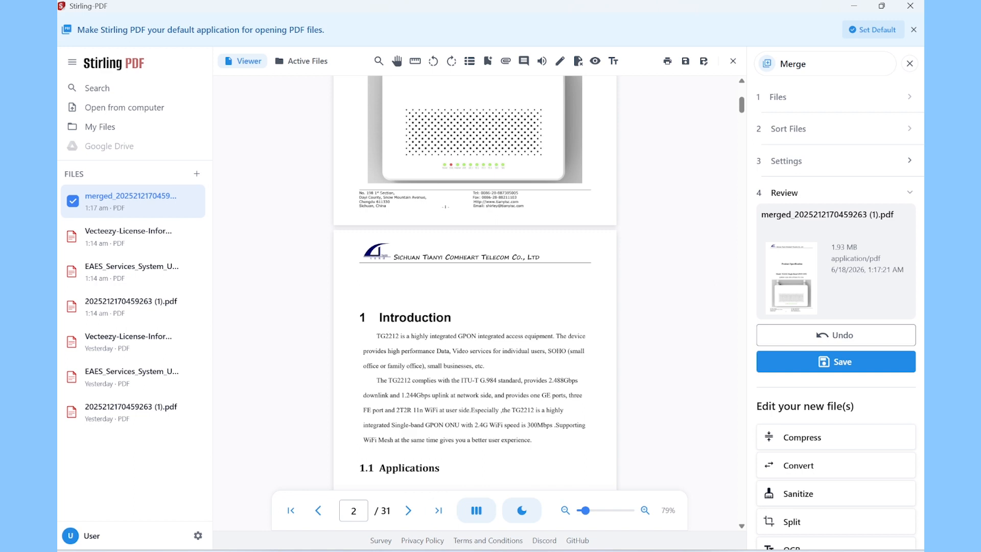
{"action": "left_click", "coordinate": [315, 514]}
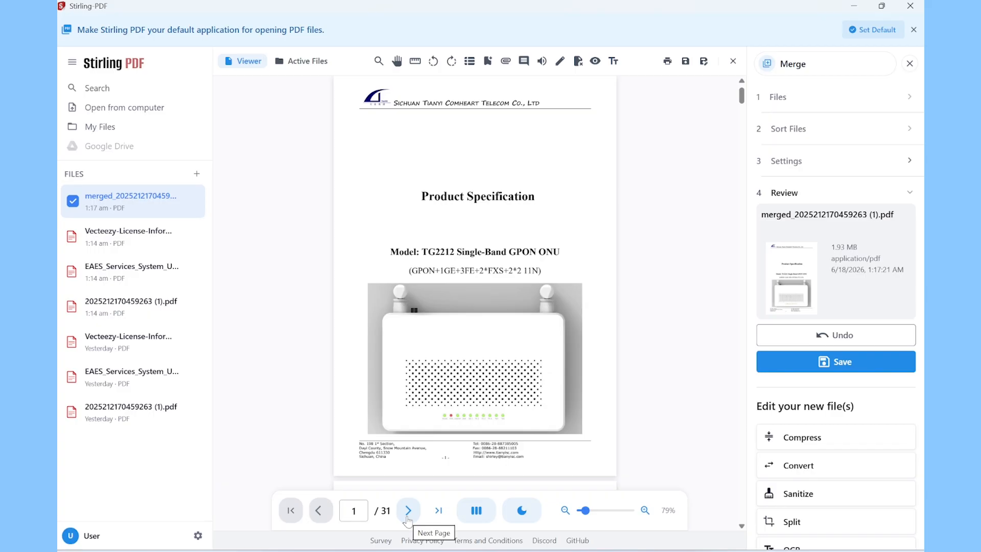
{"action": "left_click_drag", "start_coordinate": [742, 102], "coordinate": [731, 79]}
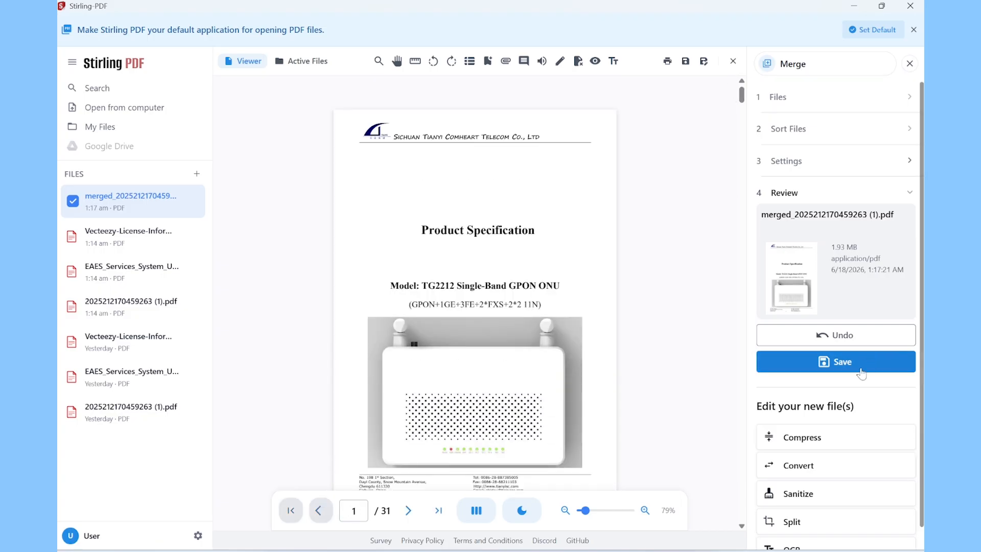
- Save the merged document as a PDF named Merge in the Merge Multiple PDFs folder
{"action": "left_click", "coordinate": [705, 66]}
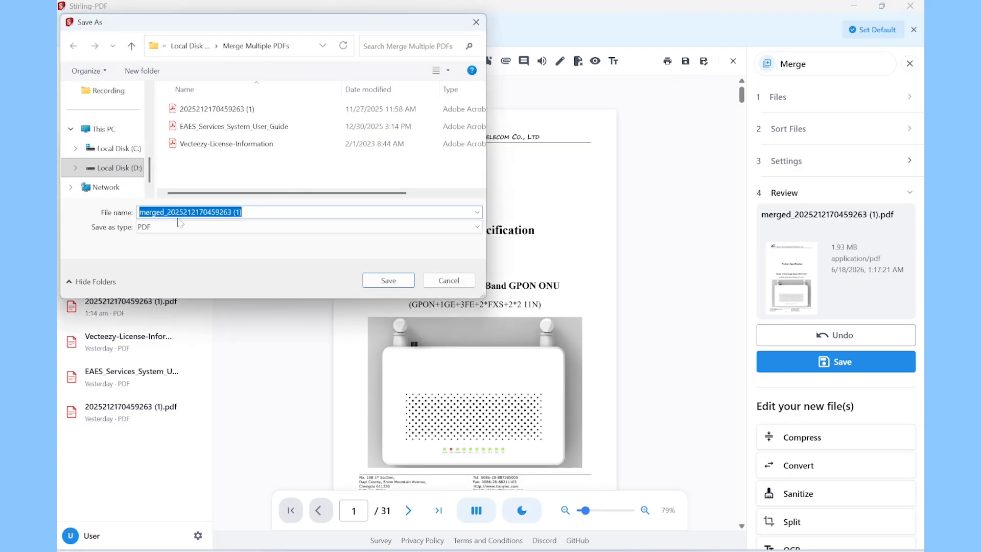
{"action": "type", "text": "Merge"}
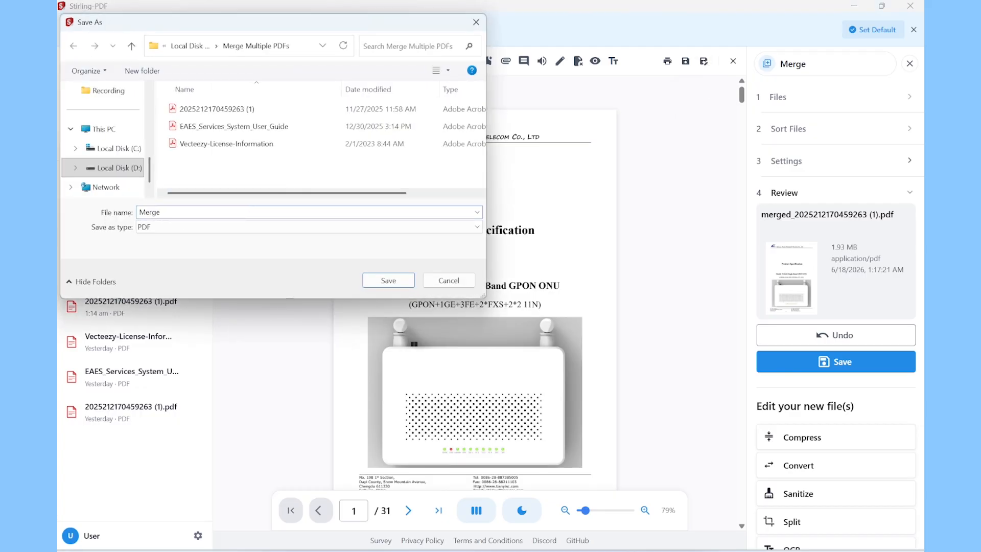
{"action": "left_click", "coordinate": [388, 280]}
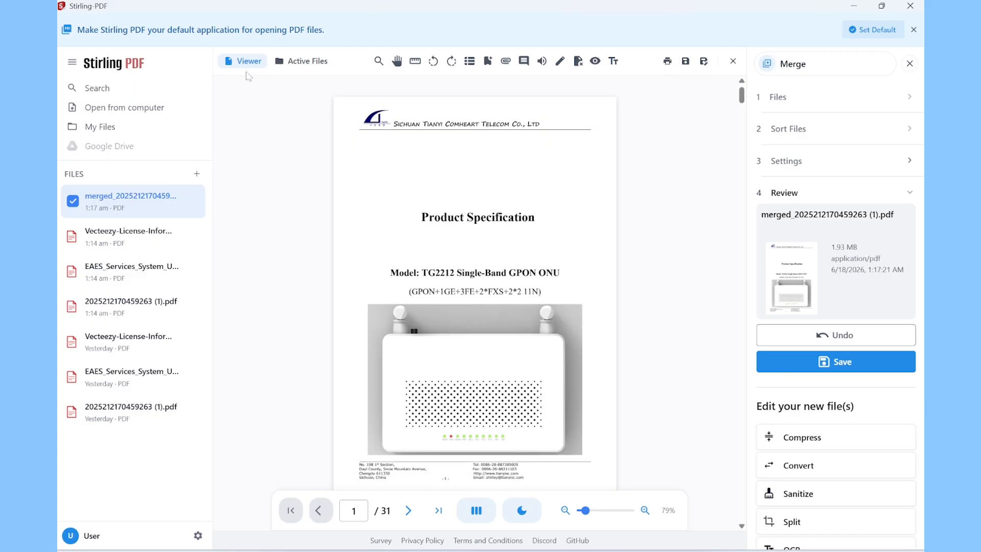
- Inspect the merged file among the active files and in the viewer, including the viewer's document search
{"action": "left_click", "coordinate": [308, 62]}
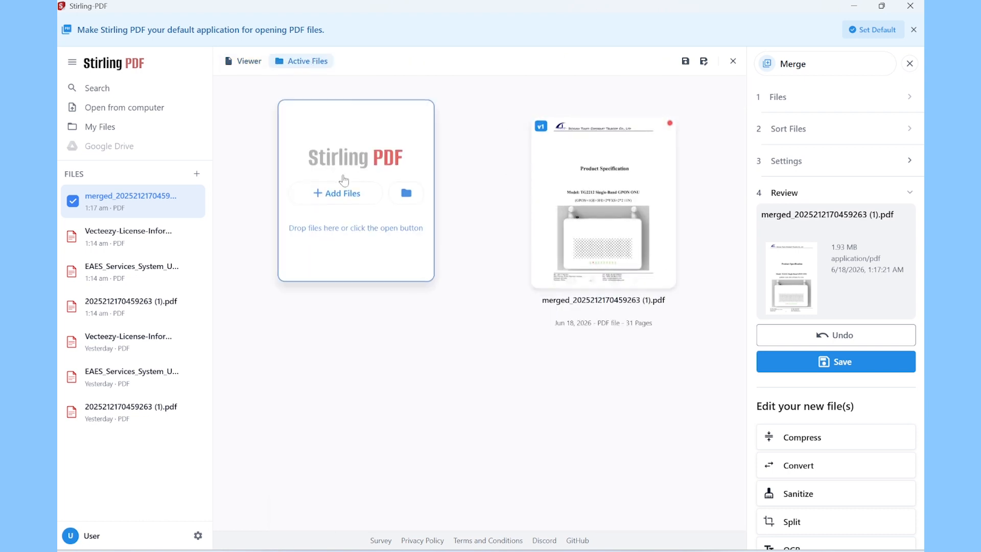
{"action": "left_click", "coordinate": [249, 66]}
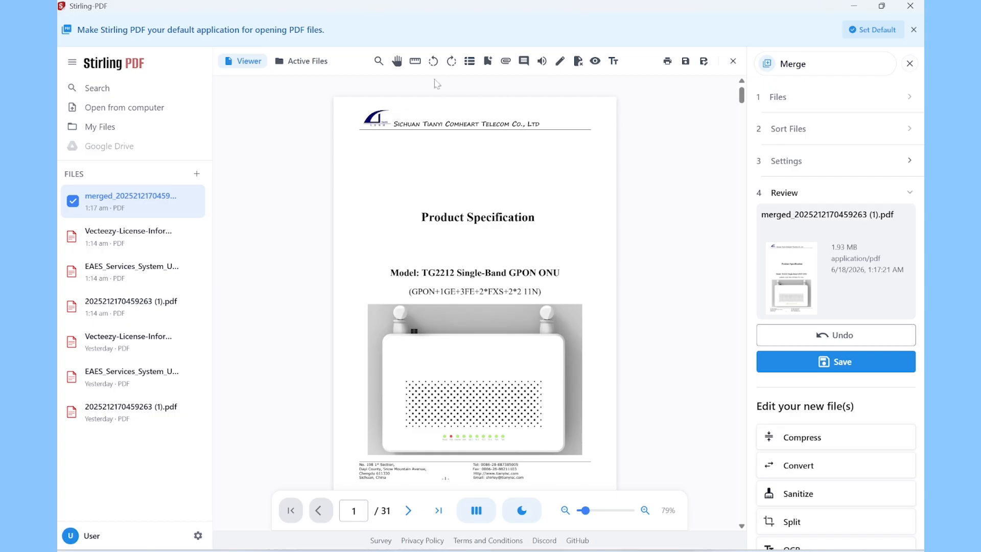
{"action": "left_click", "coordinate": [378, 61]}
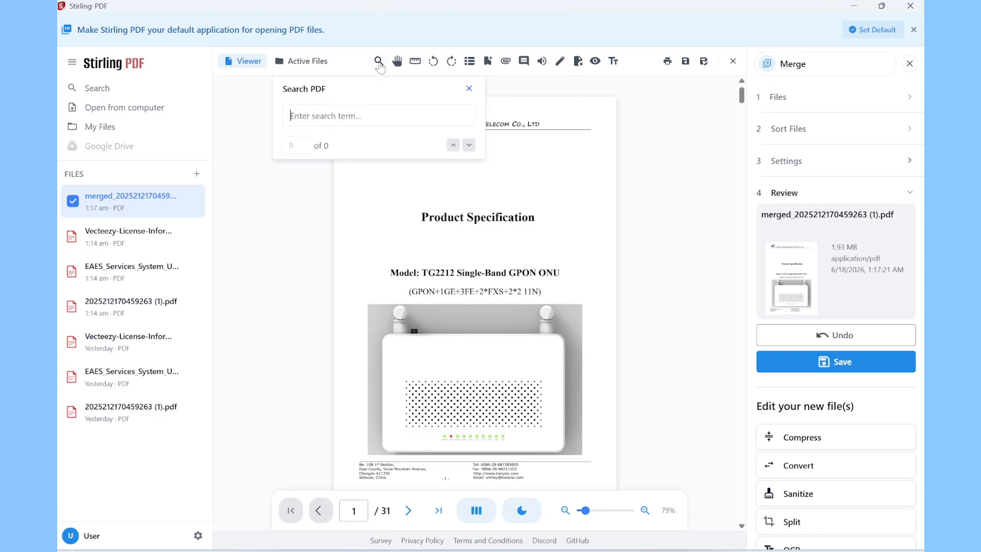
{"action": "left_click", "coordinate": [666, 123]}
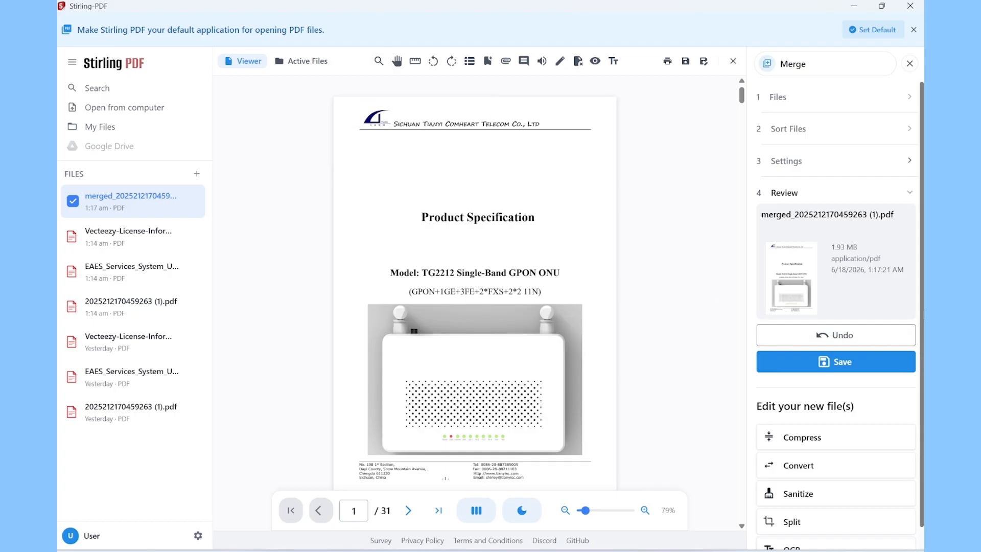
{"action": "scroll", "coordinate": [923, 313], "scroll_direction": "down", "scroll_amount": 1}
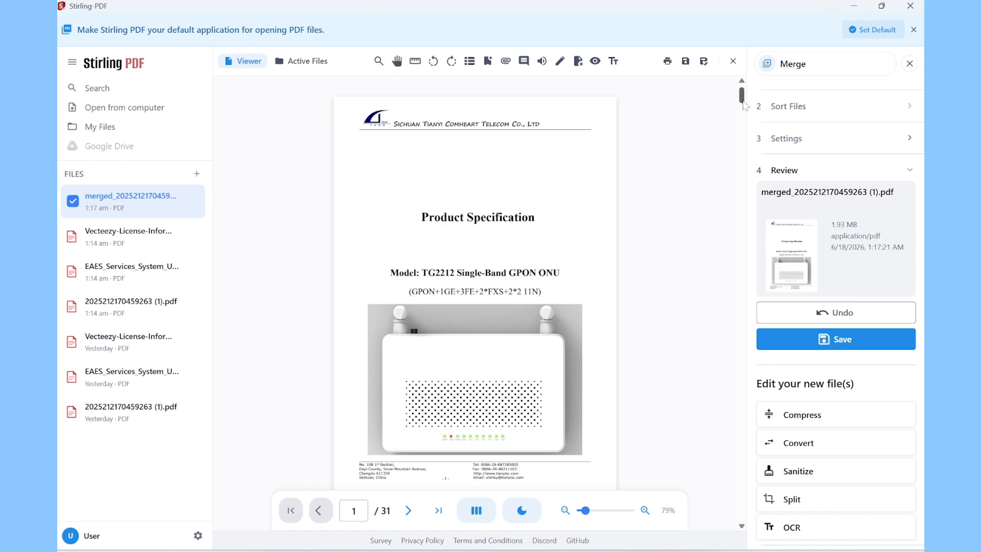
{"action": "left_click_drag", "start_coordinate": [742, 98], "coordinate": [718, 92]}
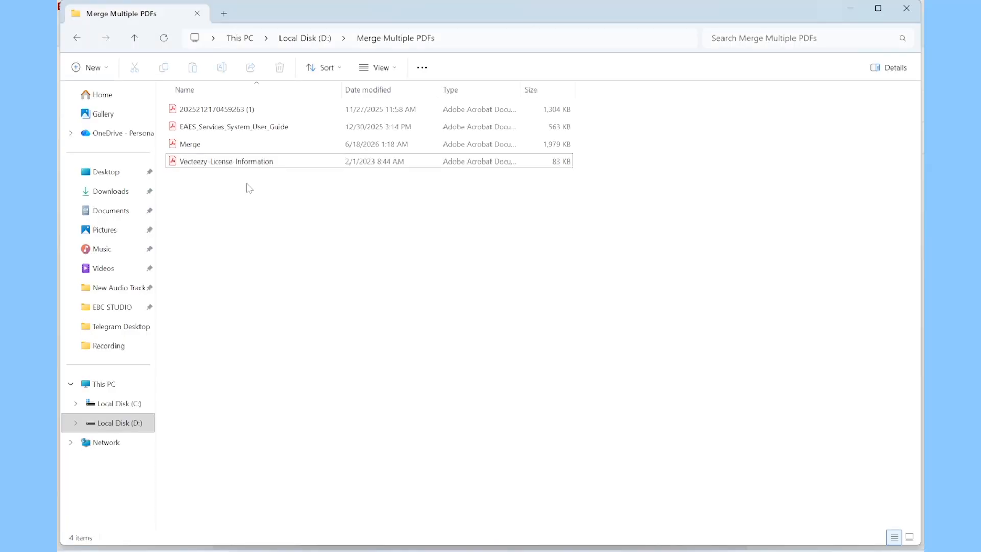
- Open the saved Merge PDF from File Explorer in Adobe Acrobat and view its pages without the AI assistant and summary banner
{"action": "left_click", "coordinate": [217, 148]}
{"action": "double_click", "coordinate": [217, 148]}
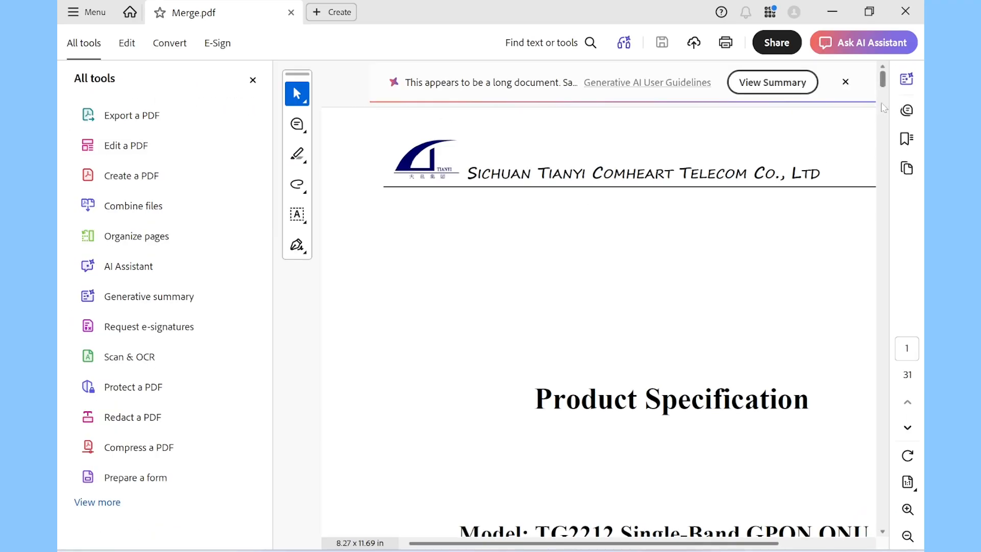
{"action": "mouse_move", "coordinate": [883, 80]}
{"action": "left_mouse_down"}
{"action": "mouse_move", "coordinate": [907, 545]}
{"action": "mouse_move", "coordinate": [883, 79]}
{"action": "left_mouse_up"}
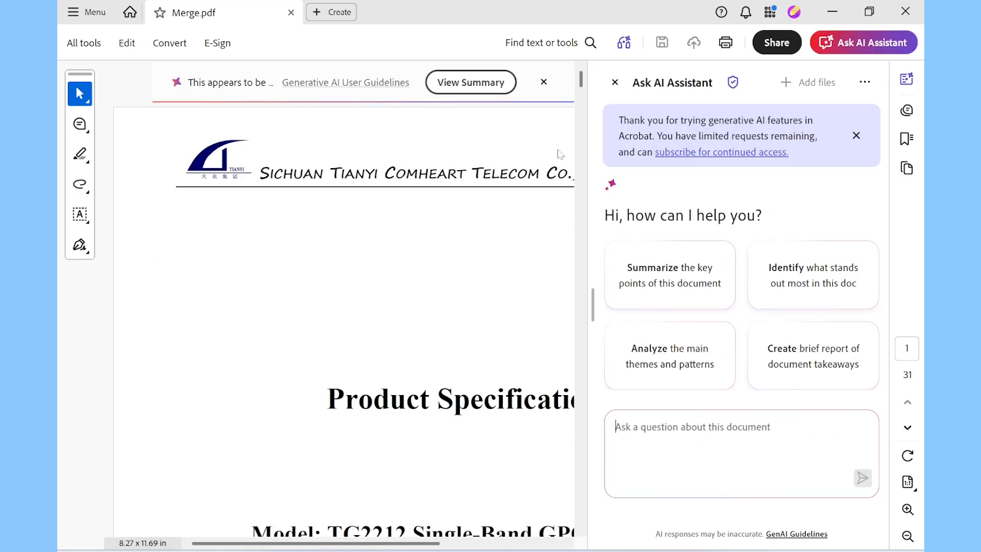
{"action": "left_click", "coordinate": [616, 85]}
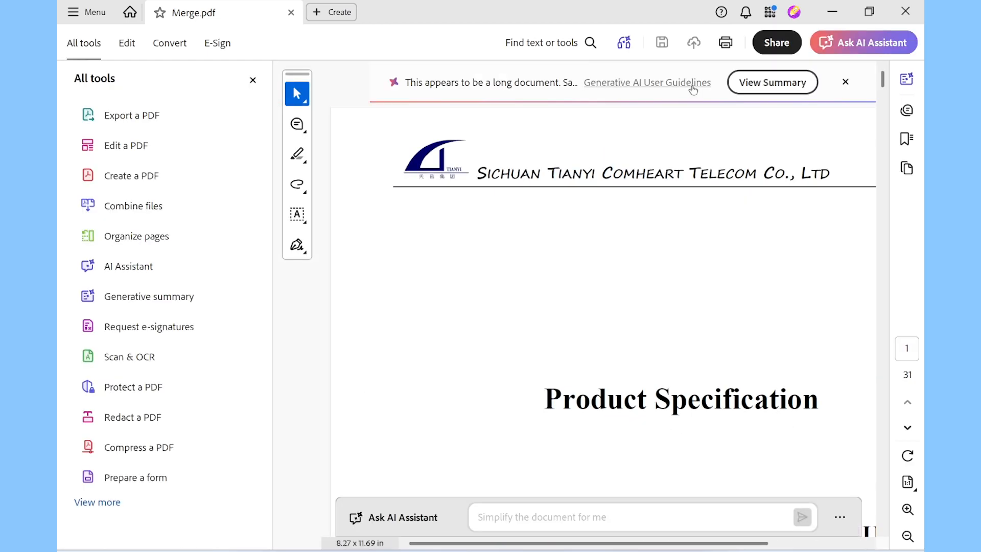
{"action": "left_click", "coordinate": [845, 83]}
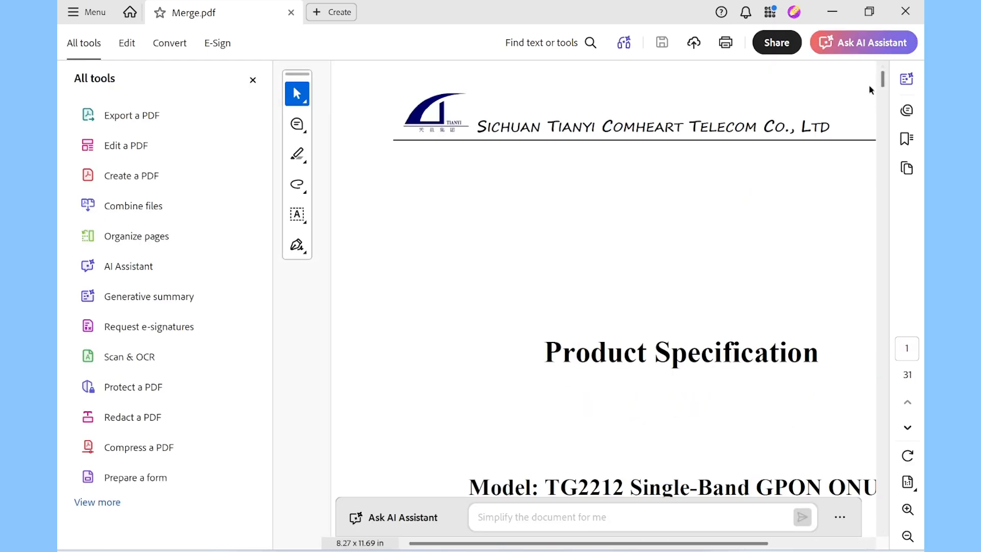
{"action": "left_click_drag", "start_coordinate": [880, 83], "coordinate": [888, 168]}
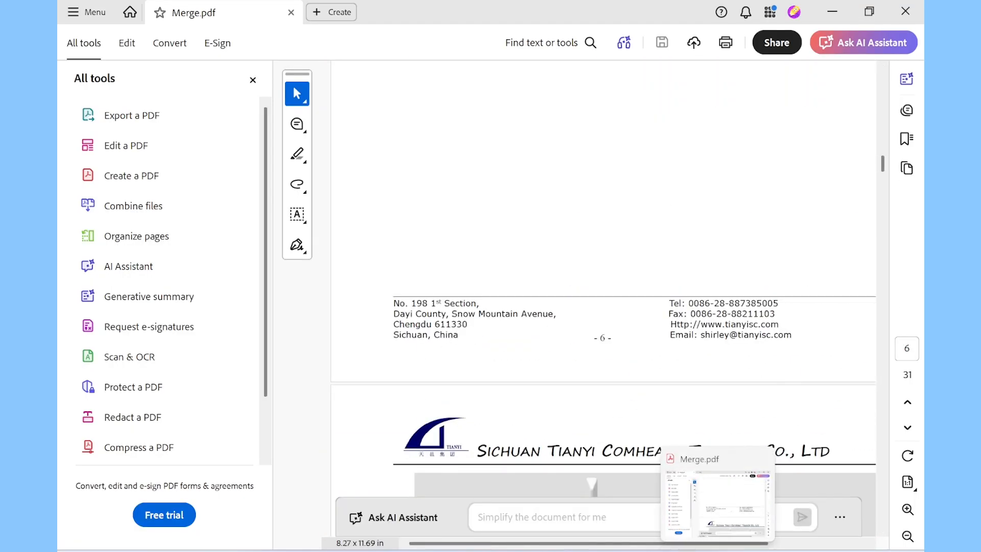
- Switch back to Stirling PDF and dismiss the banner offering to make it the default PDF application
{"action": "left_click", "coordinate": [718, 550]}
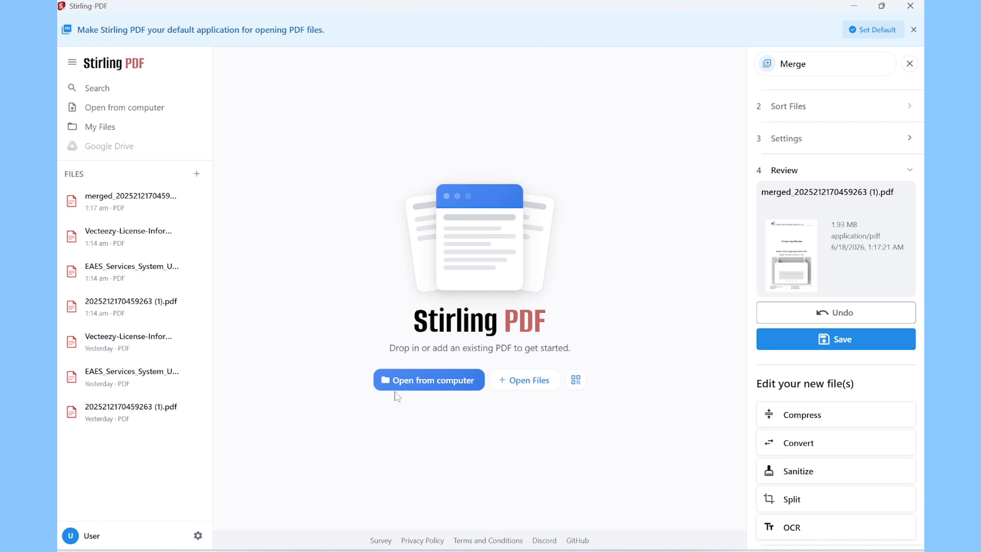
{"action": "left_click", "coordinate": [914, 30]}
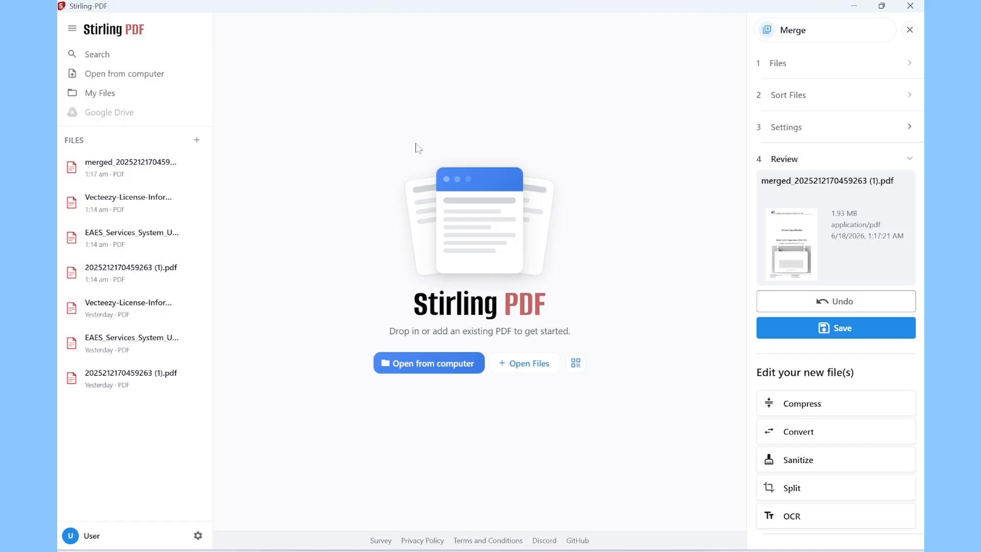
{"action": "left_click", "coordinate": [74, 31]}
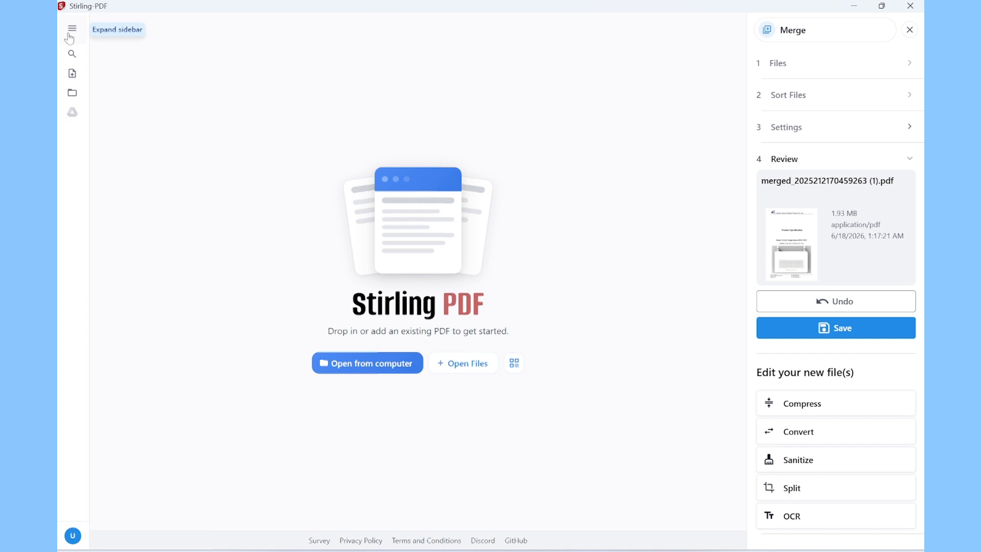
{"action": "left_click", "coordinate": [73, 29]}
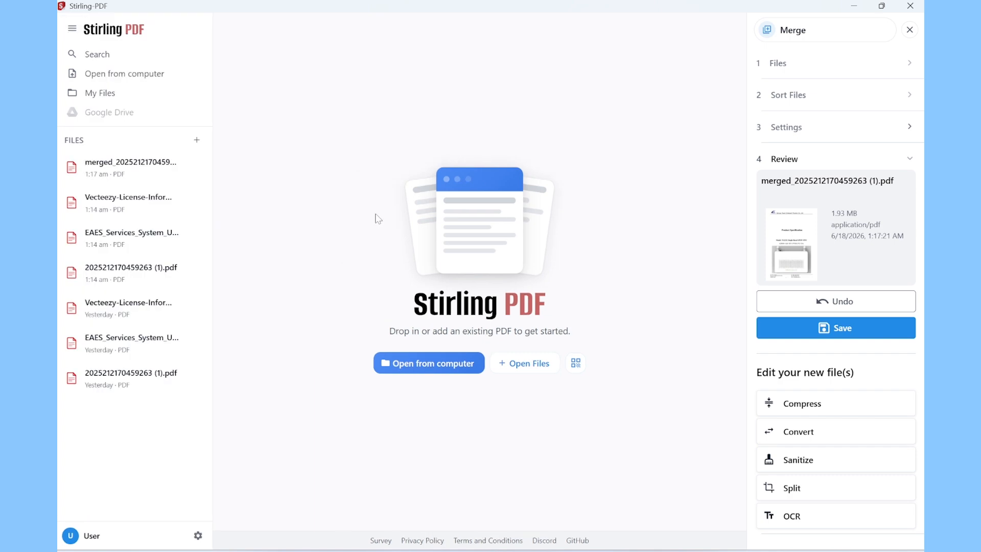